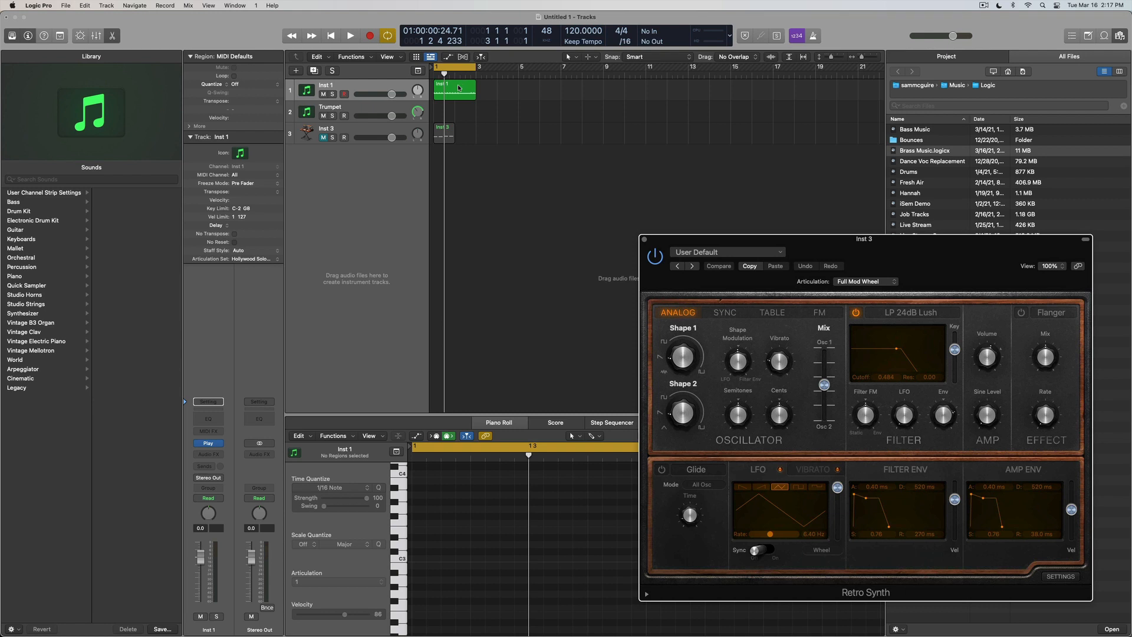
# Show the Inst 1 region's notes in an enlarged Piano Roll and select the first long note.
pyautogui.click(459, 88)
pyautogui.click(644, 240)
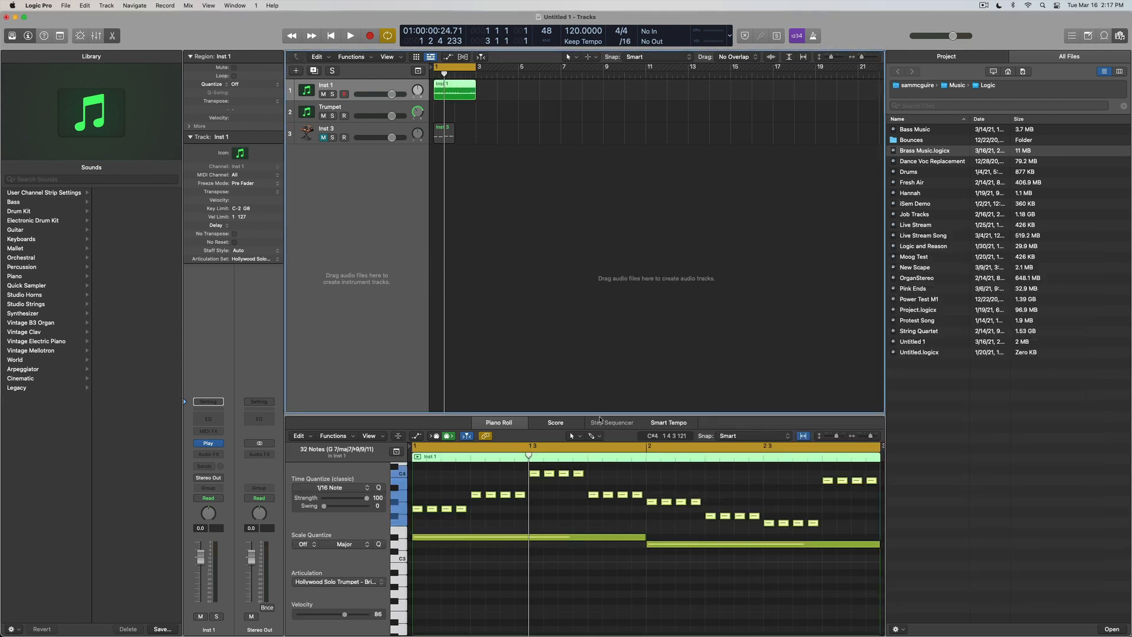
pyautogui.moveTo(599, 419); pyautogui.dragTo(597, 347)
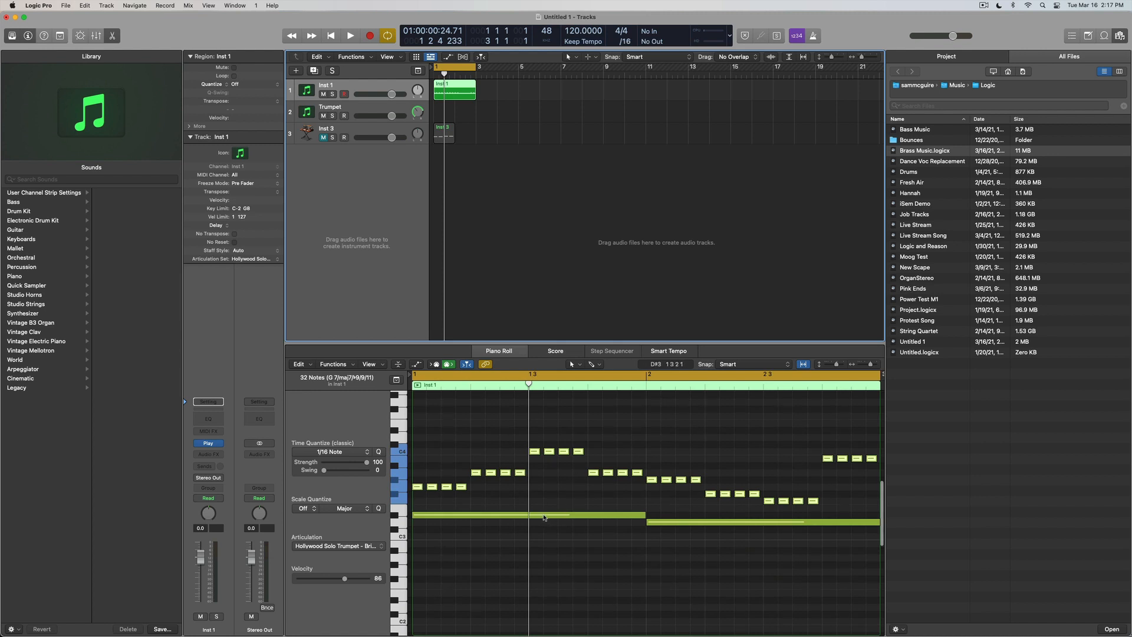
pyautogui.click(543, 514)
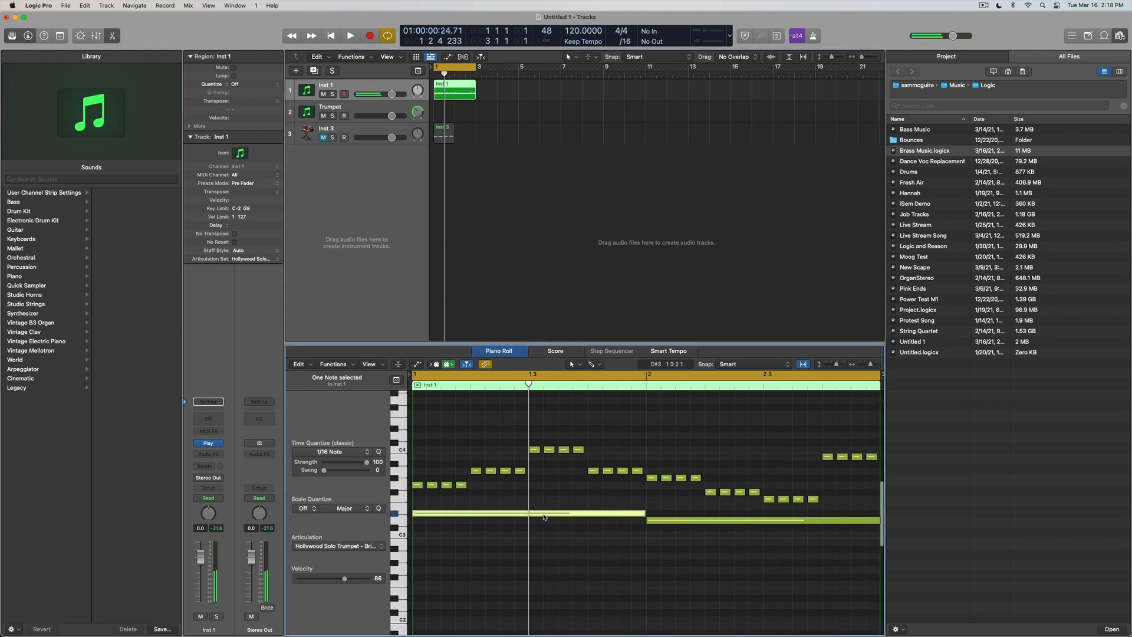
# Examine the keyswitch articulations loaded in the Play instrument on Inst 1, closing its window when done.
pyautogui.click(209, 444)
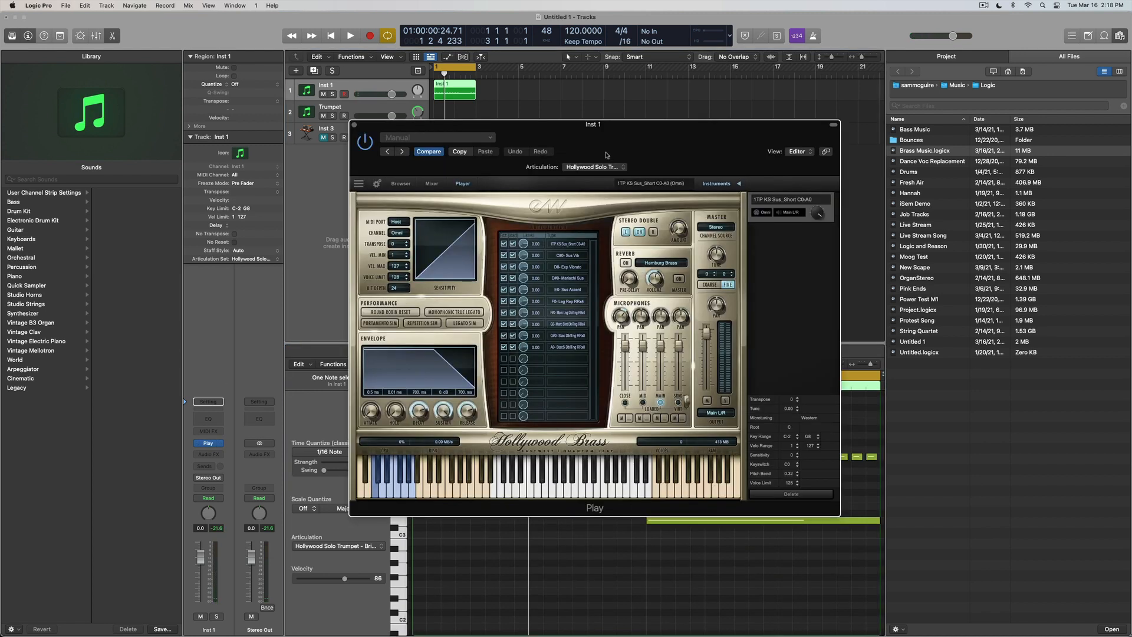
pyautogui.moveTo(618, 158); pyautogui.dragTo(610, 130)
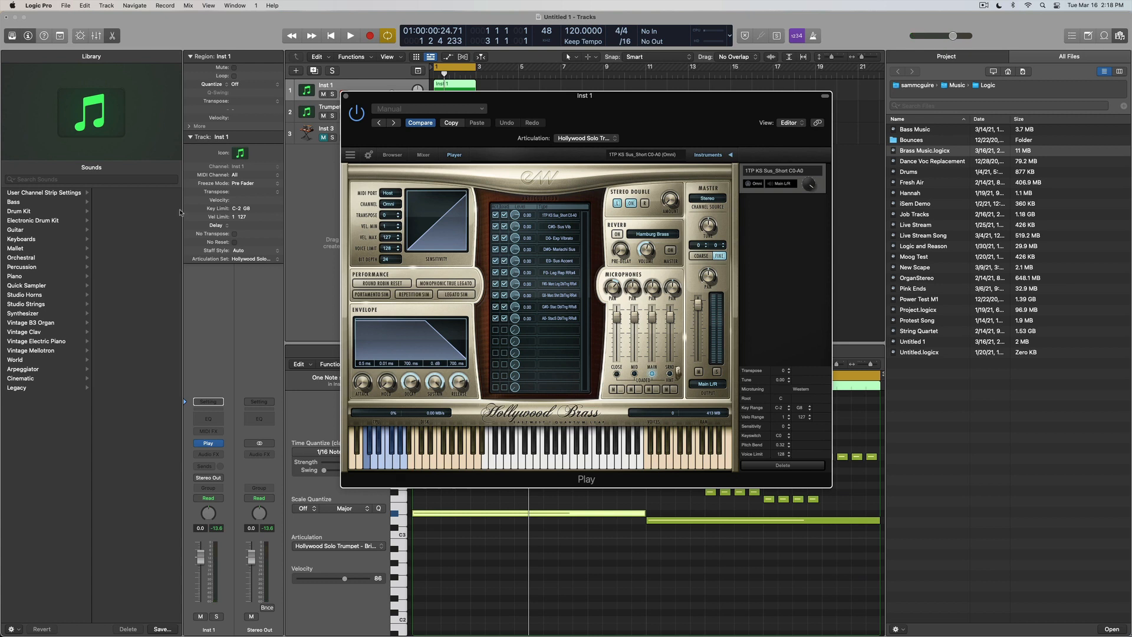
pyautogui.click(347, 97)
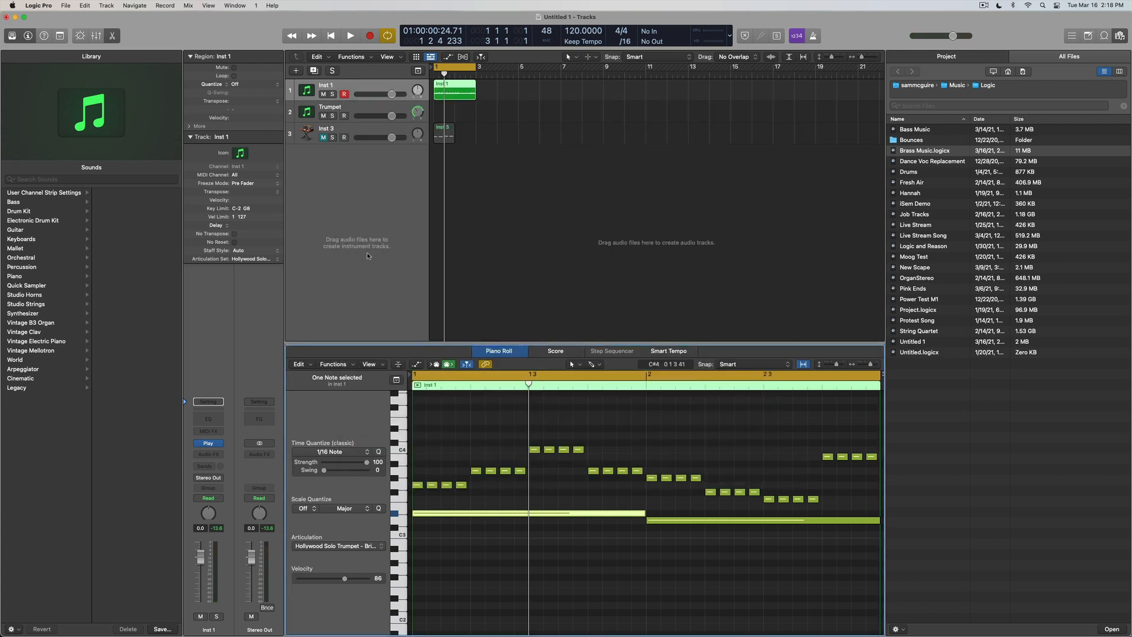
# Create a new articulation set for Inst 1, inspecting its Articulation 1 output settings and the articulation choice in the instrument window.
pyautogui.click(260, 260)
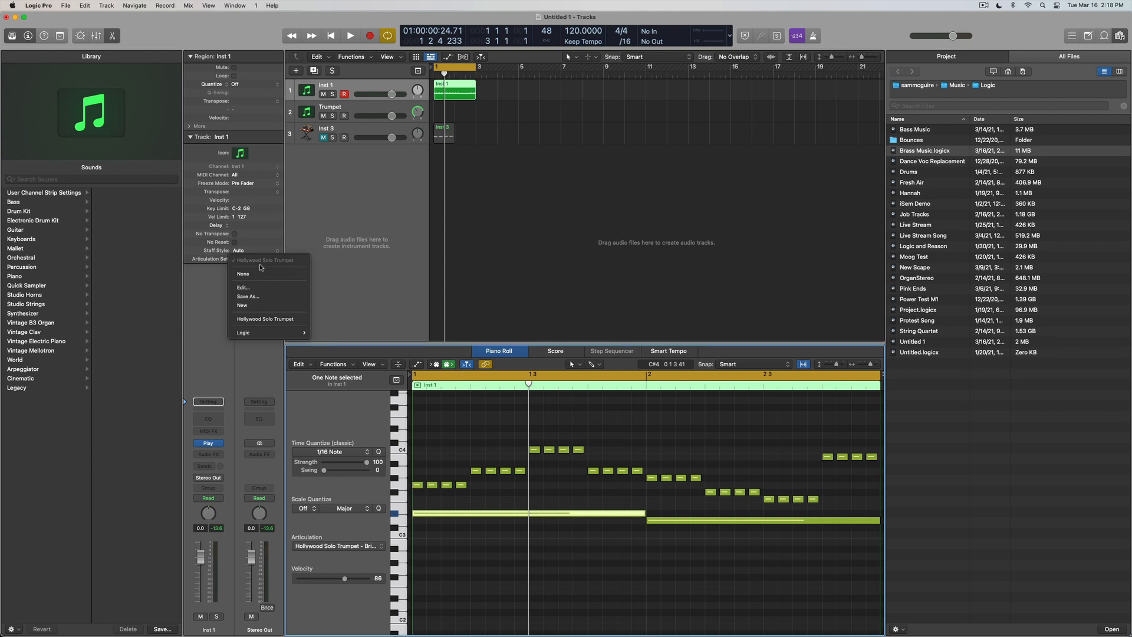
pyautogui.click(260, 306)
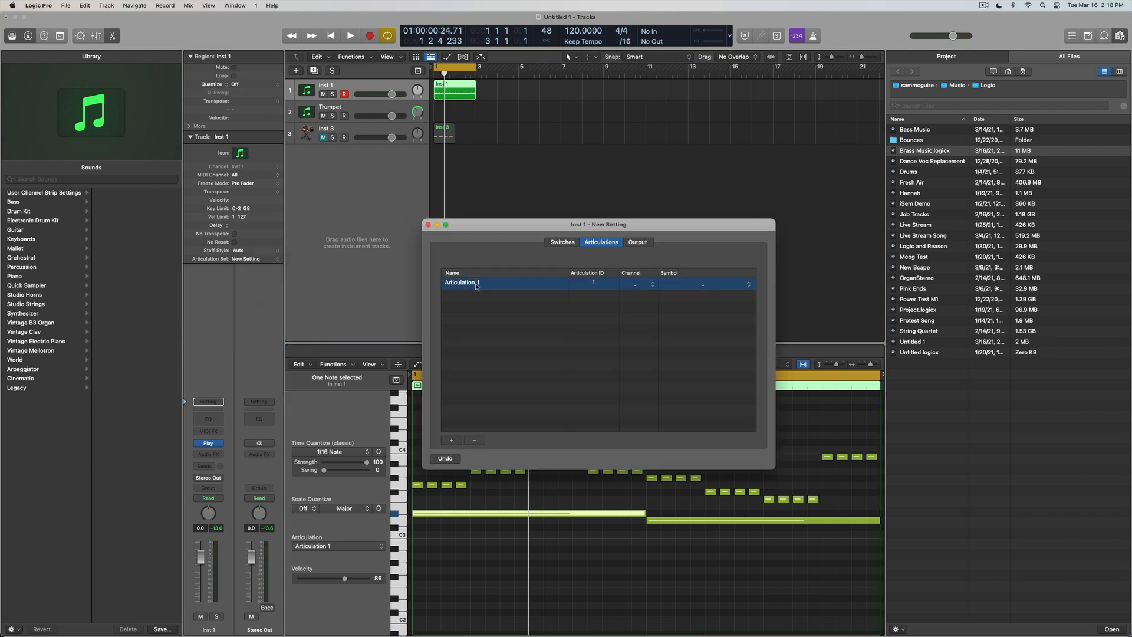
pyautogui.click(500, 286)
pyautogui.click(638, 243)
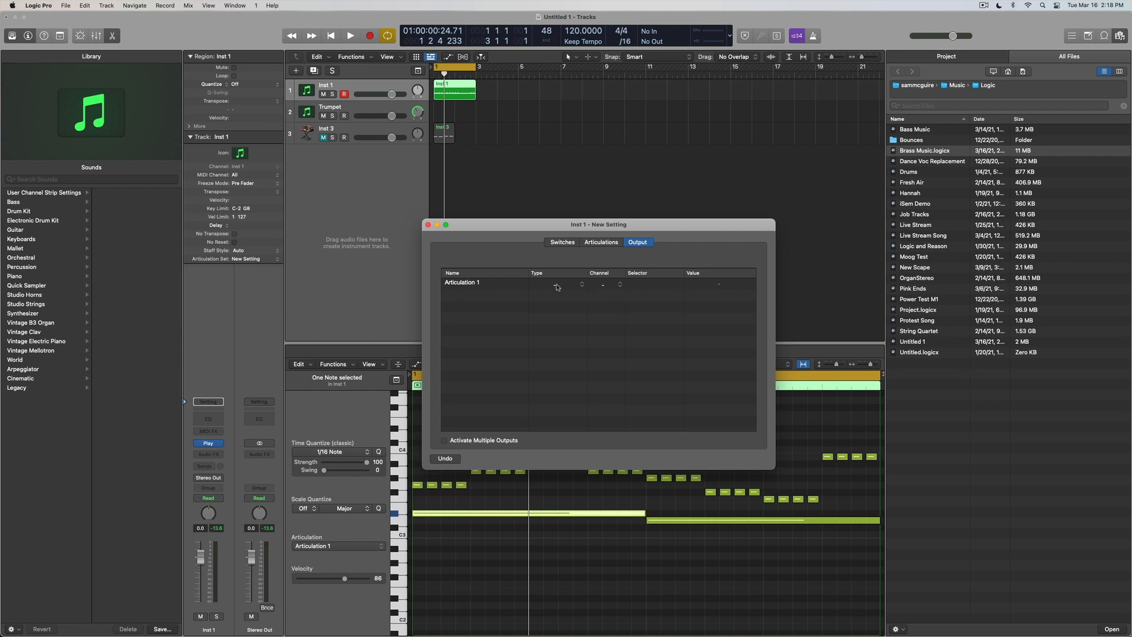
pyautogui.click(555, 285)
pyautogui.click(641, 232)
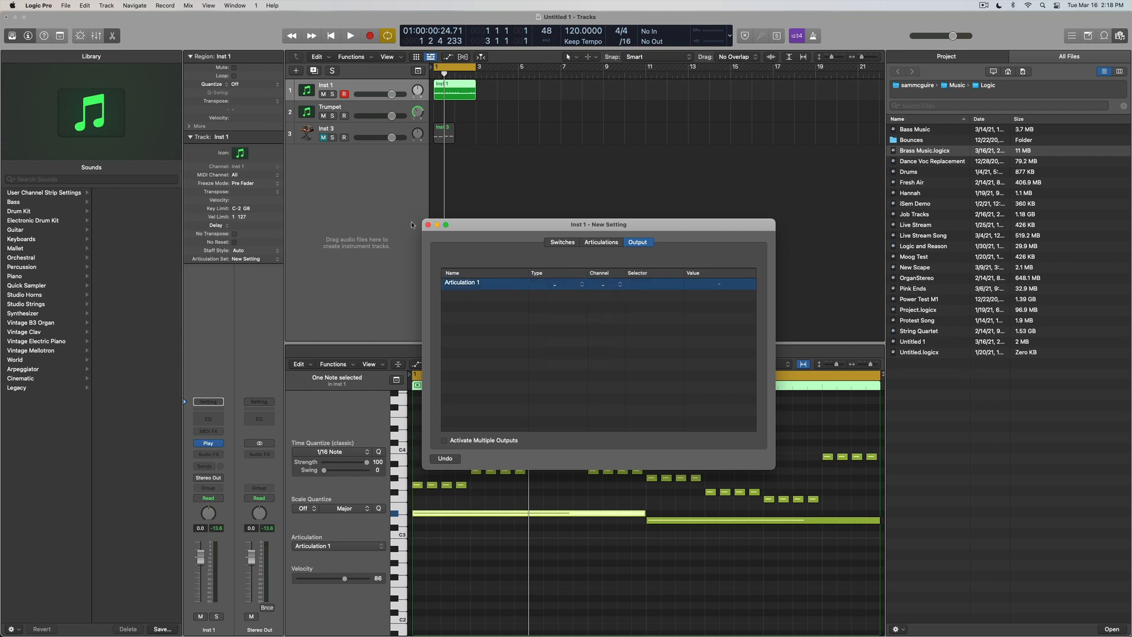
pyautogui.click(429, 225)
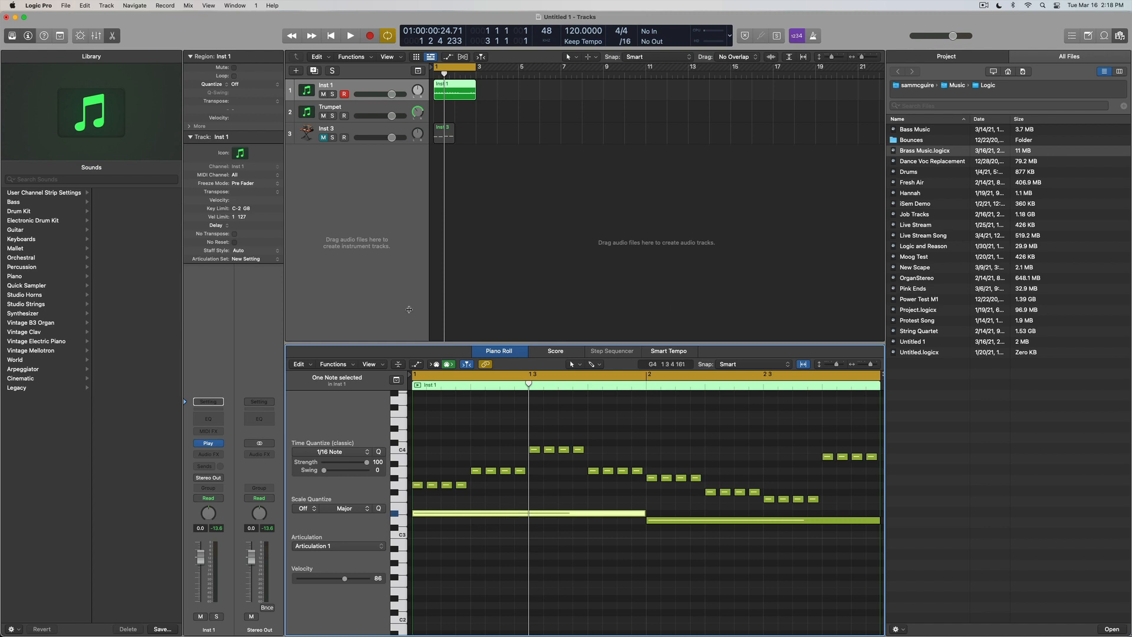
pyautogui.click(209, 442)
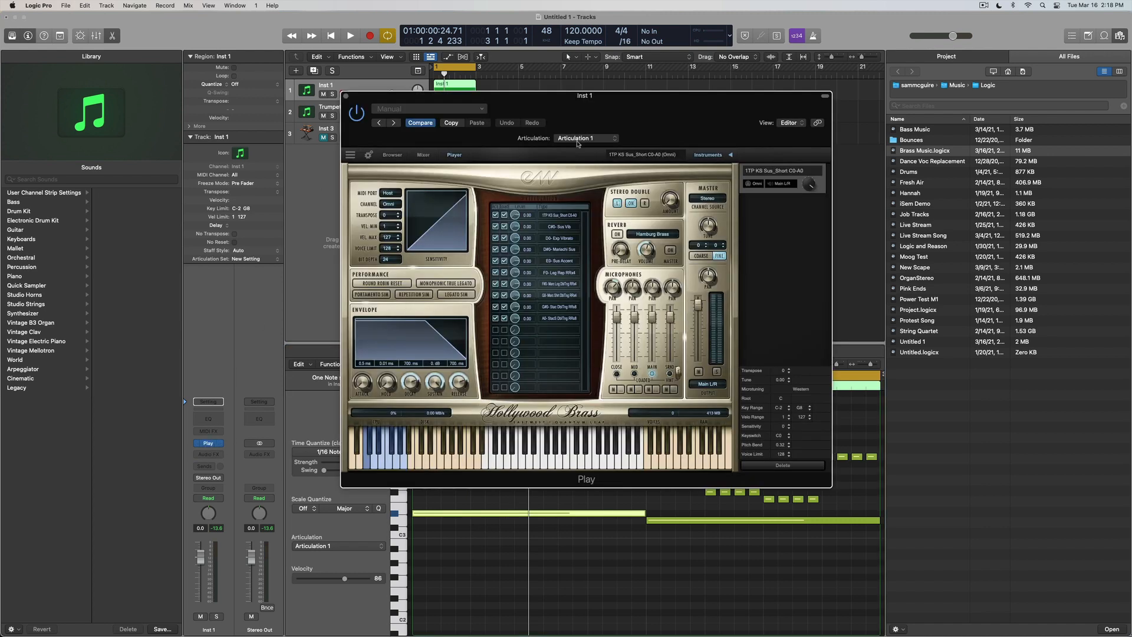
pyautogui.click(345, 96)
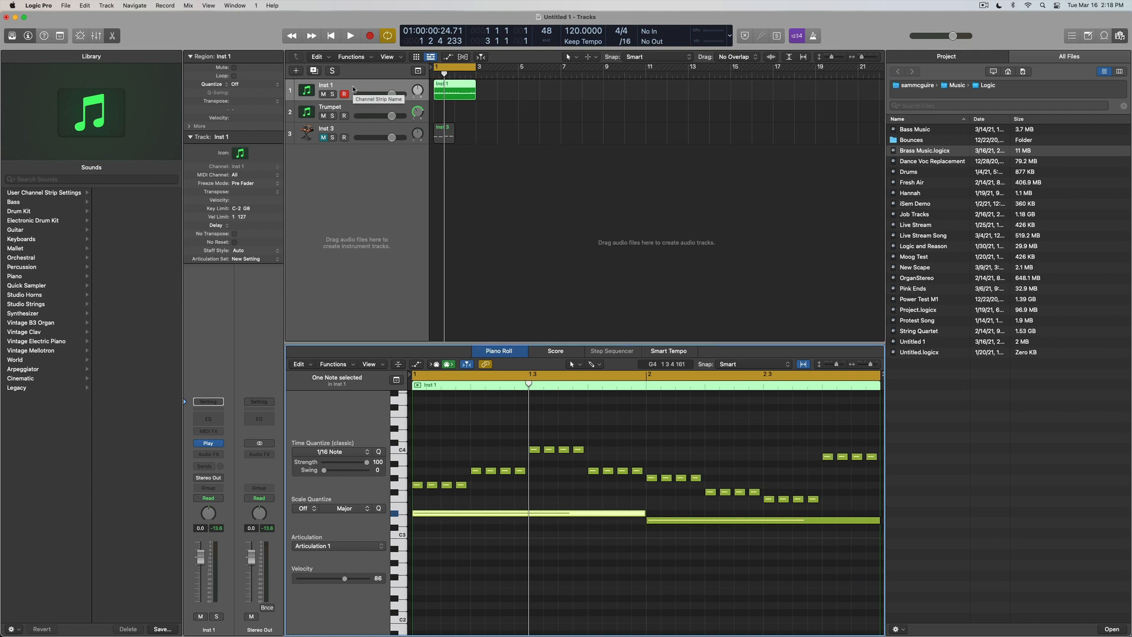
# Switch Inst 1's articulation set back to Hollywood Solo Trumpet.
pyautogui.click(354, 89)
pyautogui.click(255, 260)
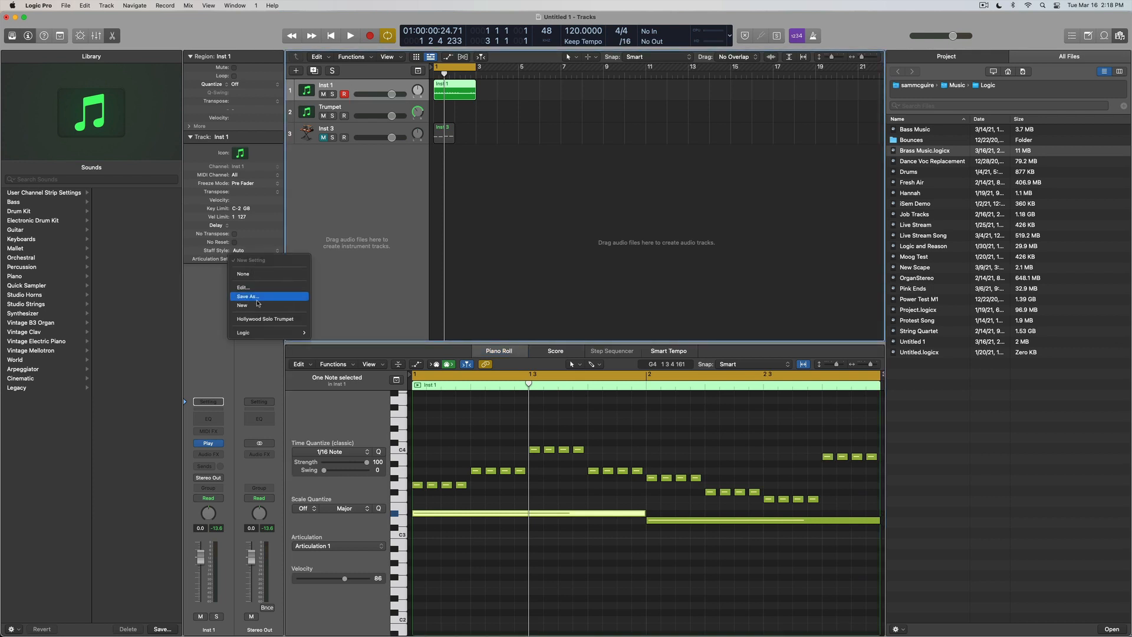
pyautogui.click(258, 320)
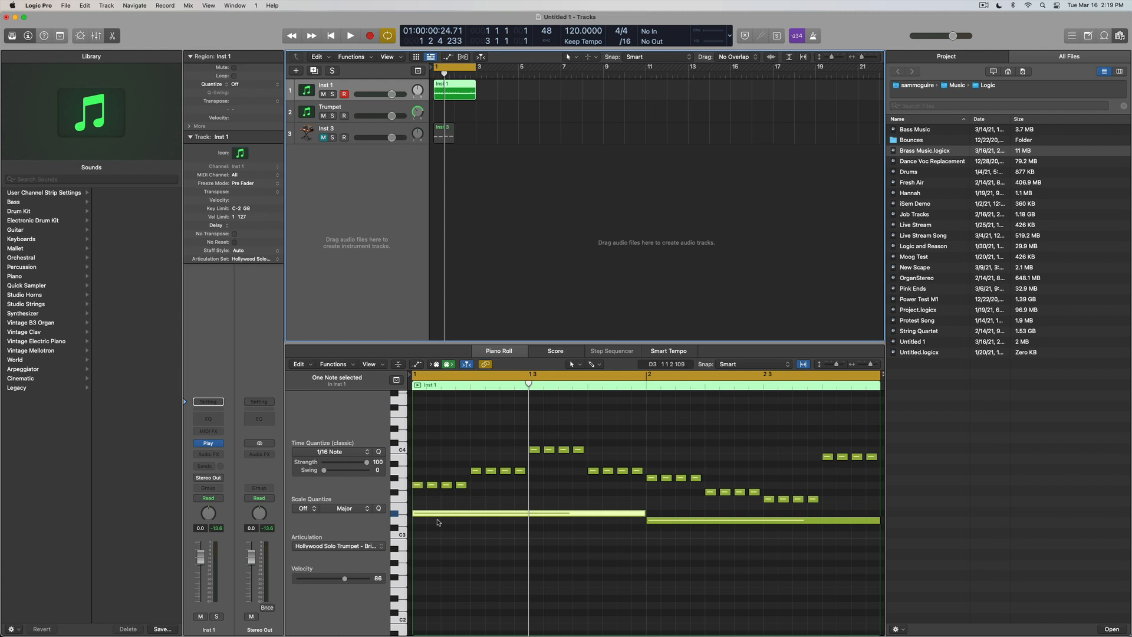
# Review the articulation options for the second long note in Inst 1 and play back the region.
pyautogui.click(672, 521)
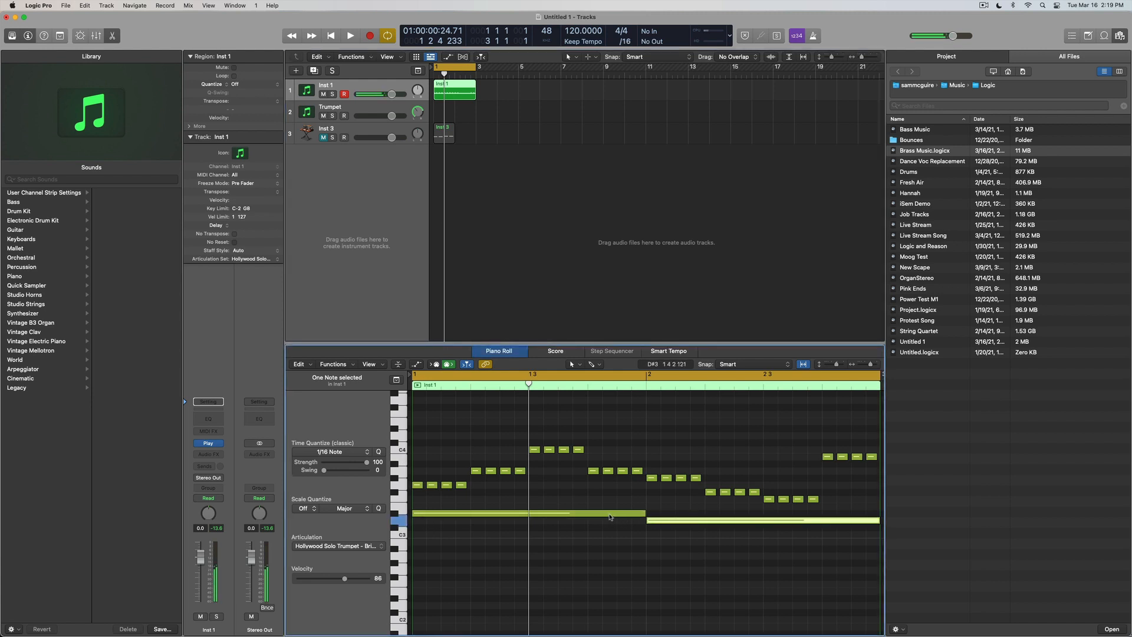
pyautogui.click(325, 549)
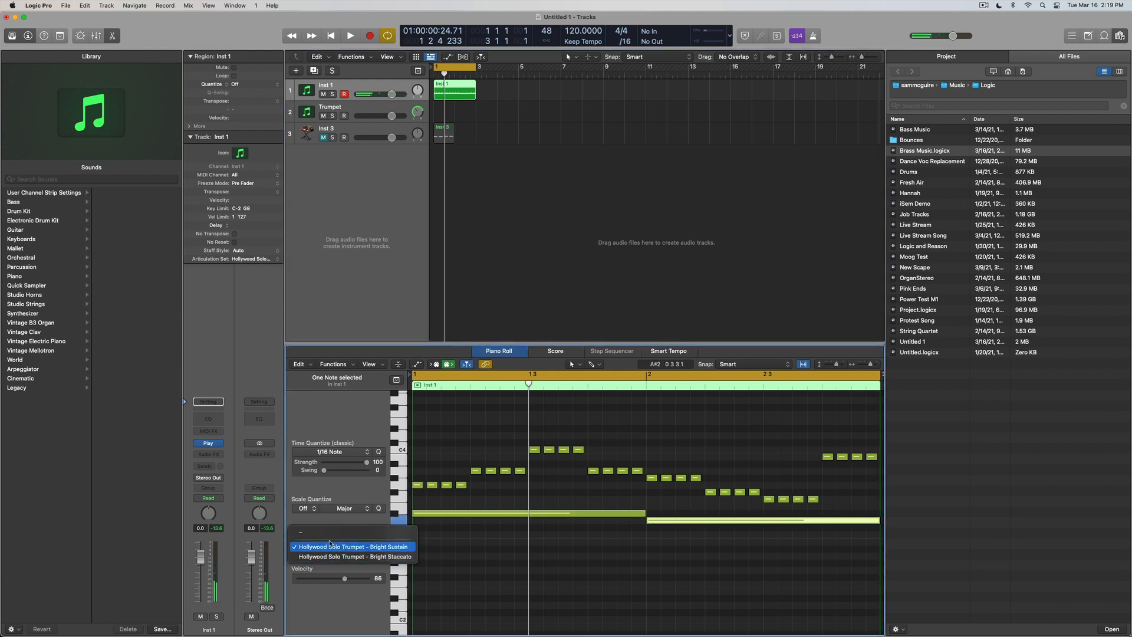
pyautogui.click(357, 519)
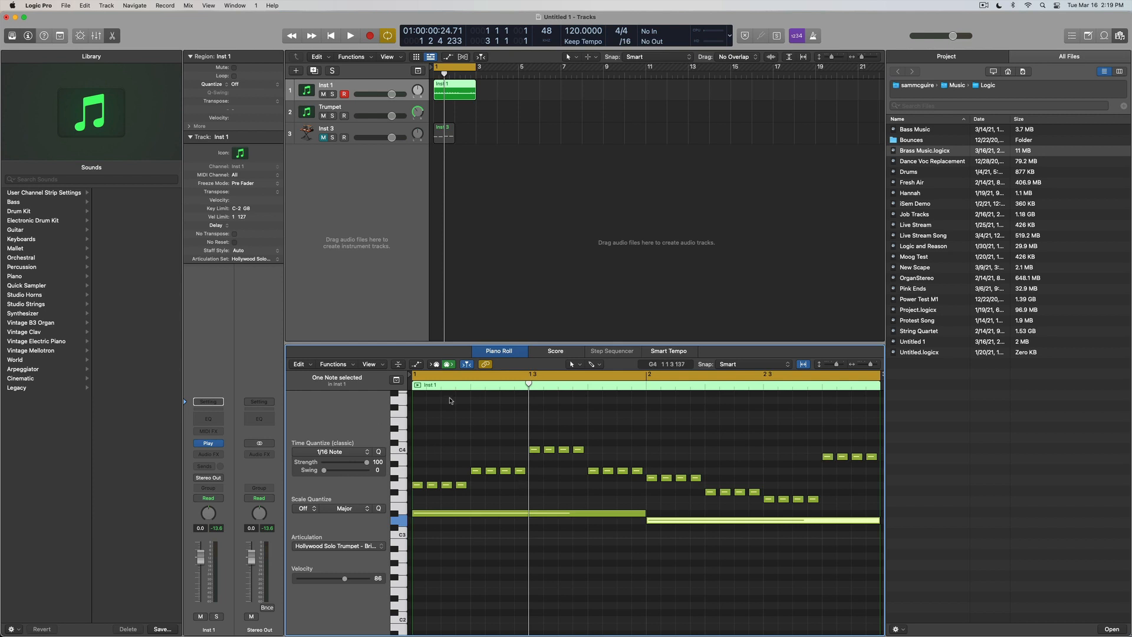
pyautogui.press('space')
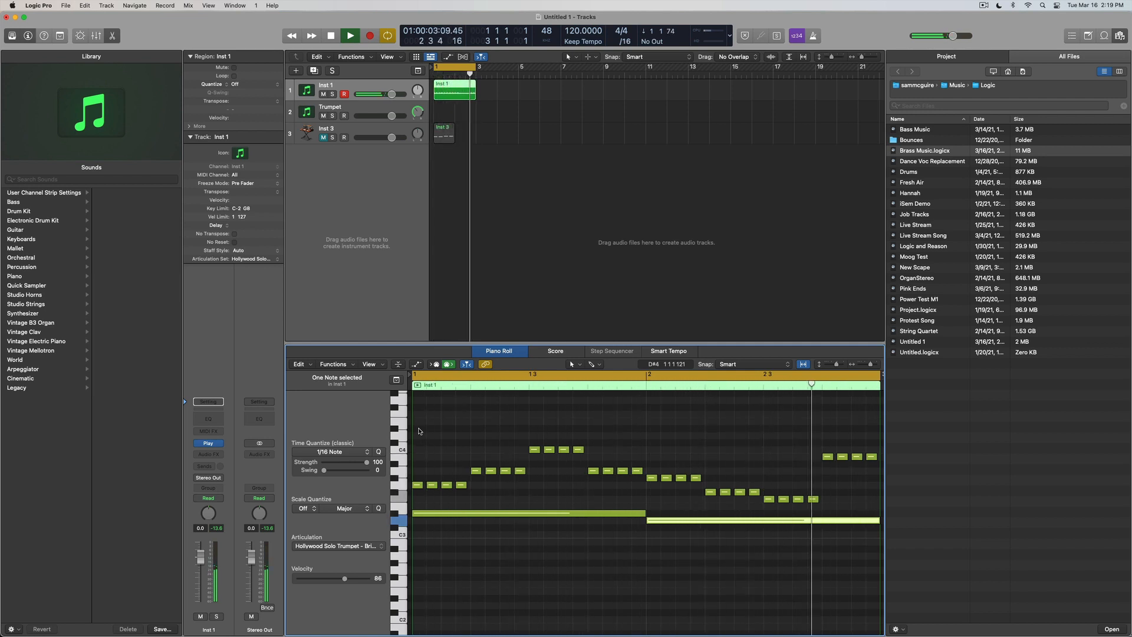
pyautogui.press('space')
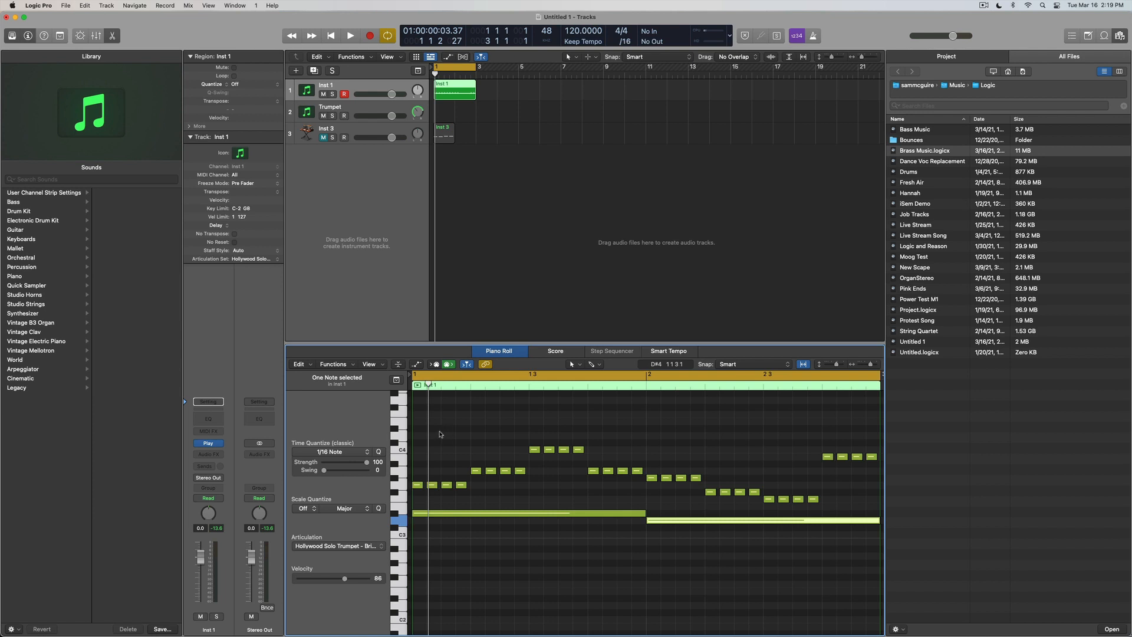
# Mute the Inst 1 track and unmute Inst 3, with the Inst 3 track selected.
pyautogui.click(404, 127)
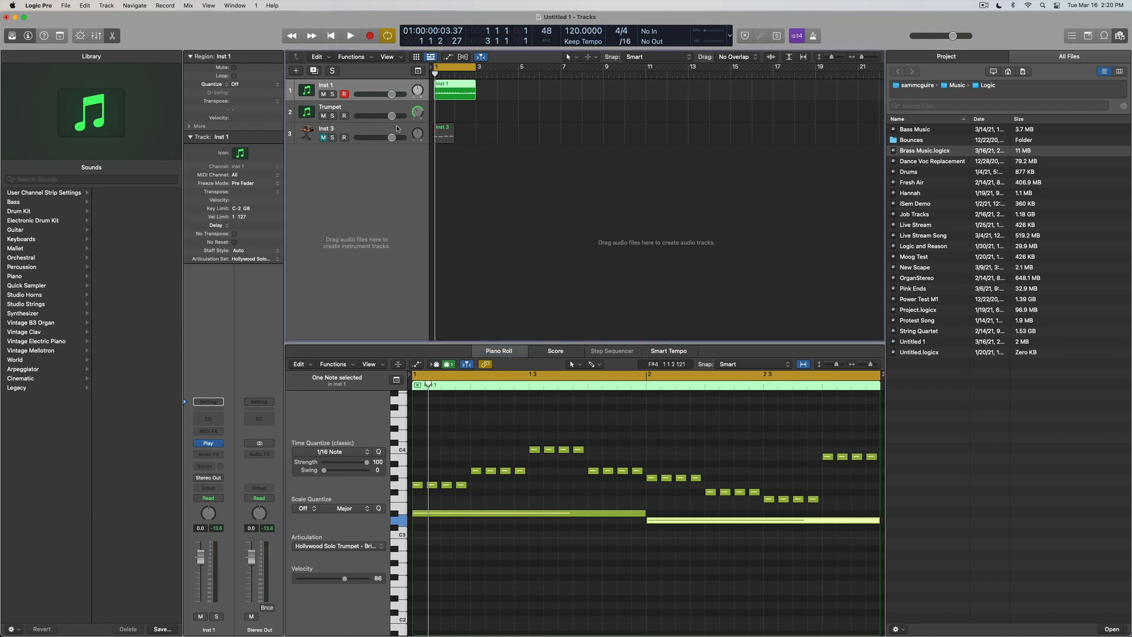
pyautogui.click(323, 94)
pyautogui.click(323, 137)
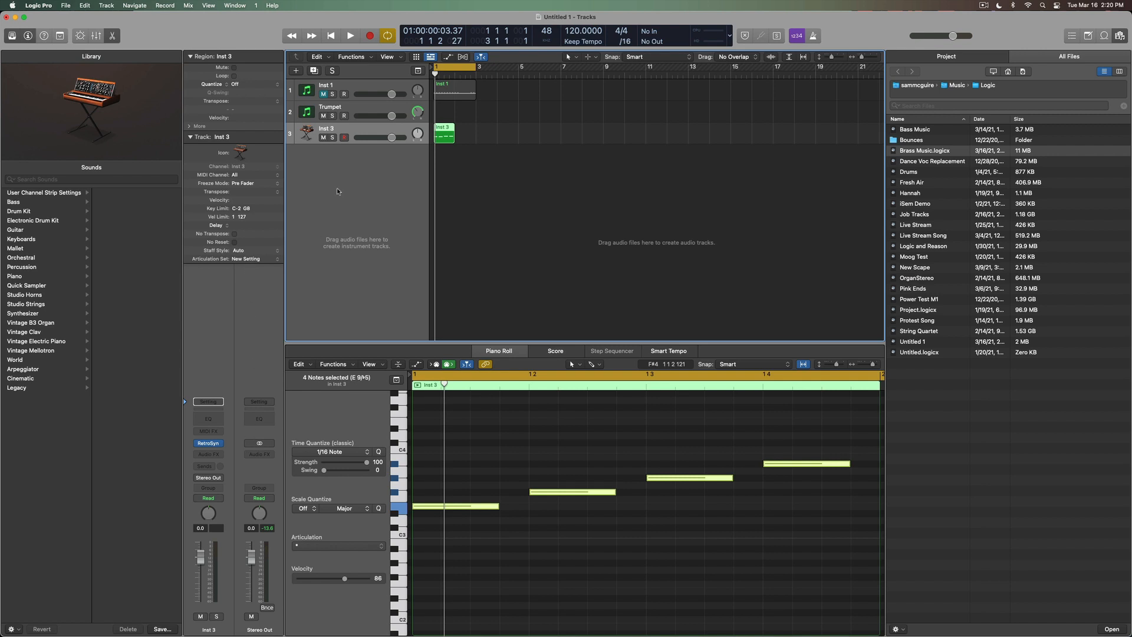
# Examine Inst 3's articulation set in the editor, including the articulation IDs and the output type, selector and value of both Mod Wheel articulations.
pyautogui.click(247, 260)
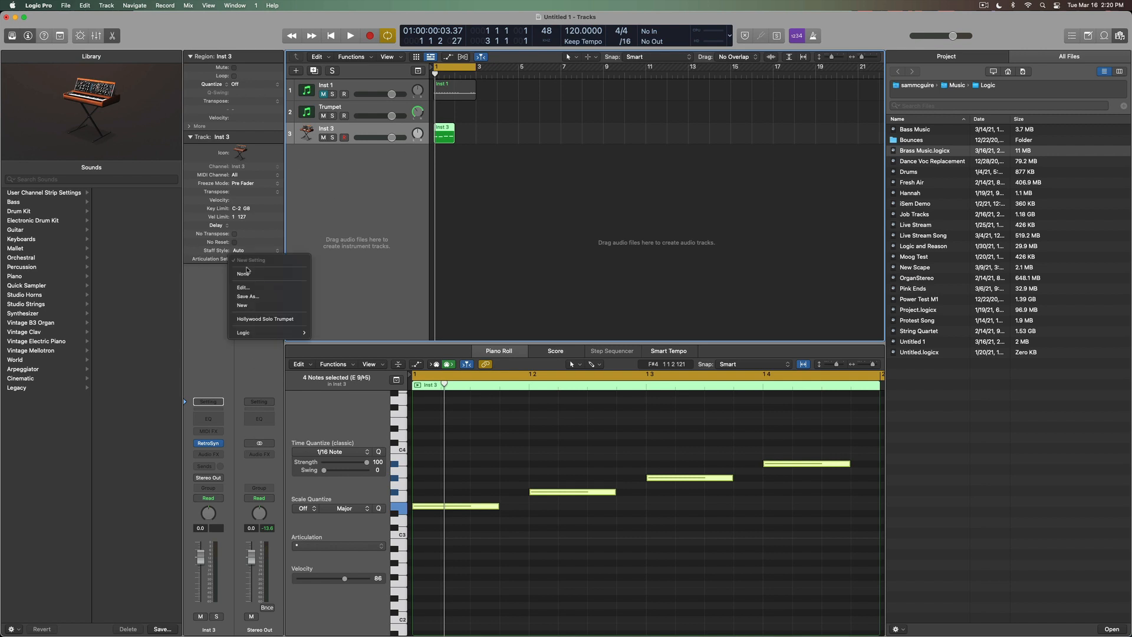
pyautogui.click(254, 289)
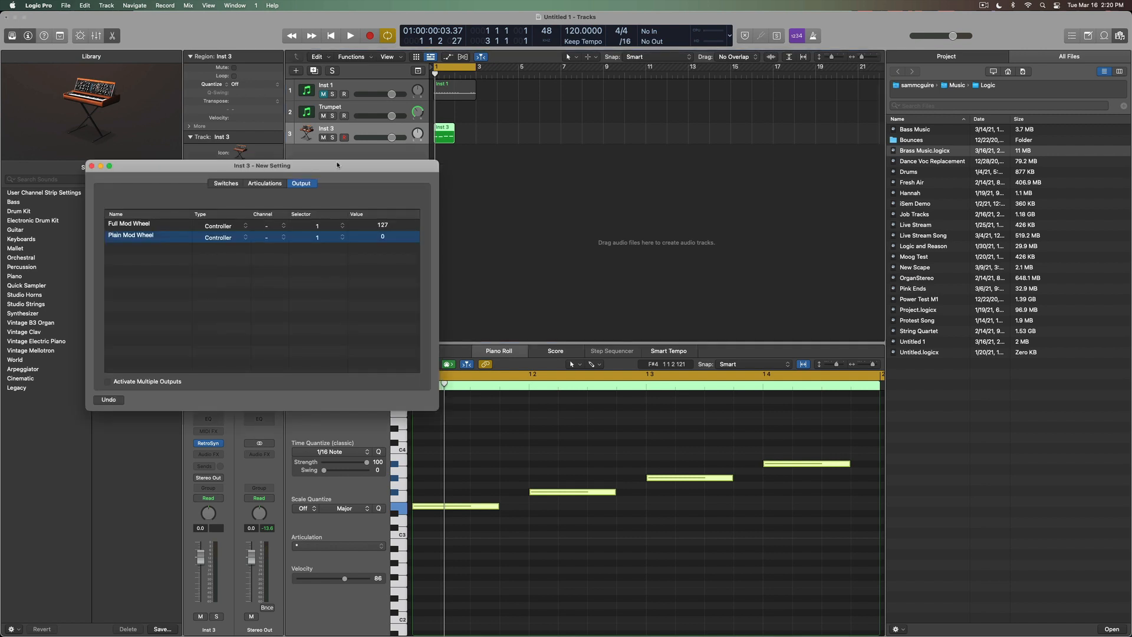
pyautogui.moveTo(338, 165); pyautogui.dragTo(854, 143)
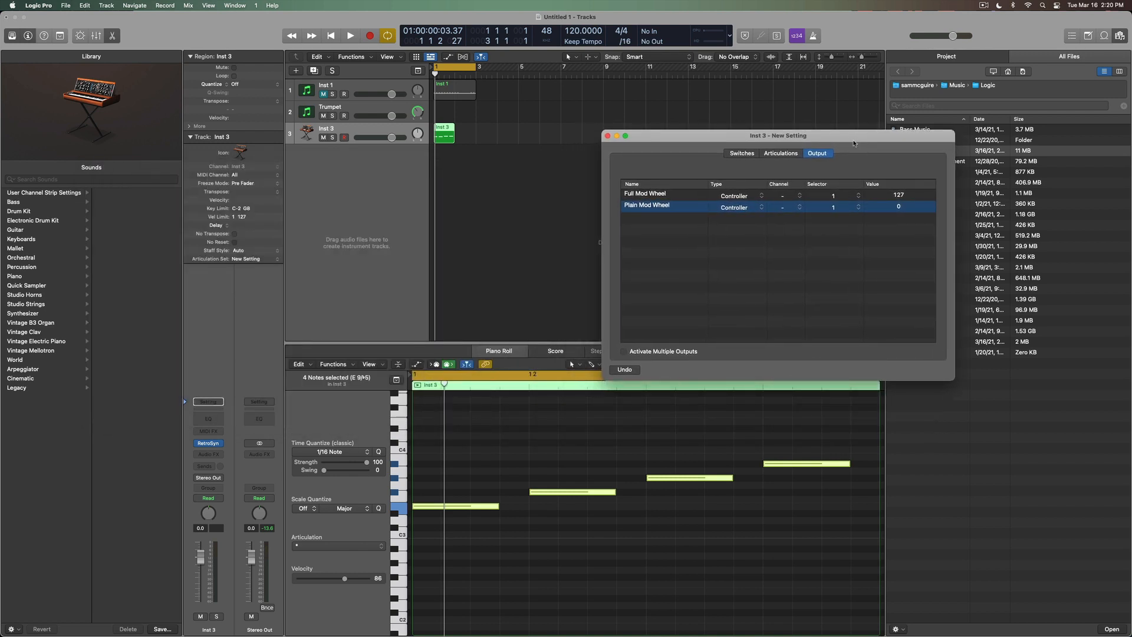
pyautogui.moveTo(776, 140); pyautogui.dragTo(689, 111)
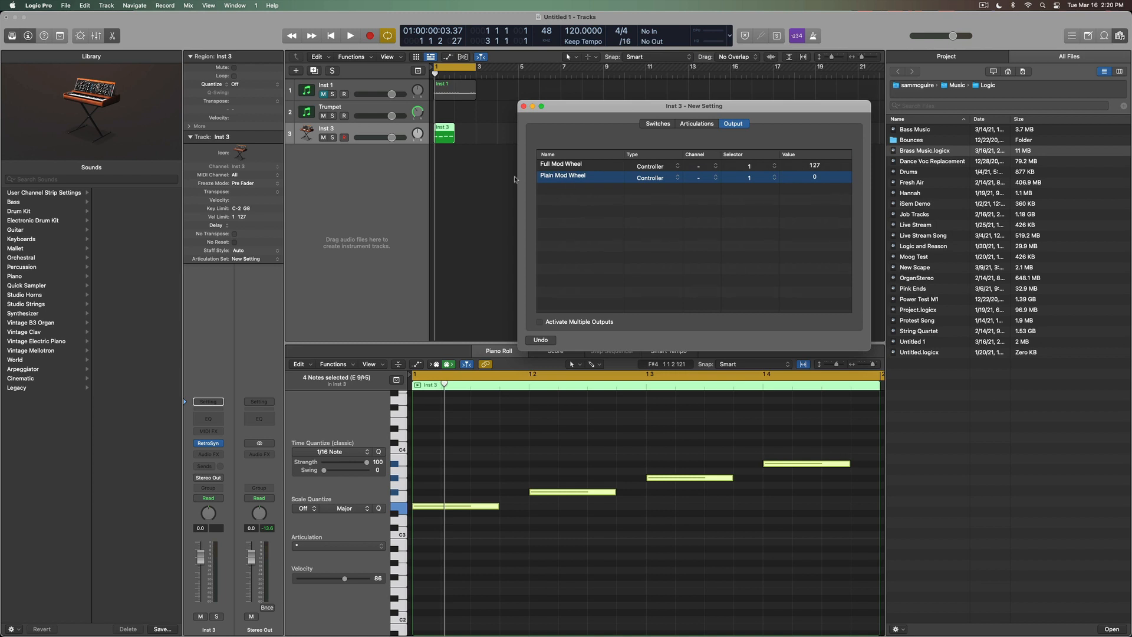
pyautogui.click(696, 124)
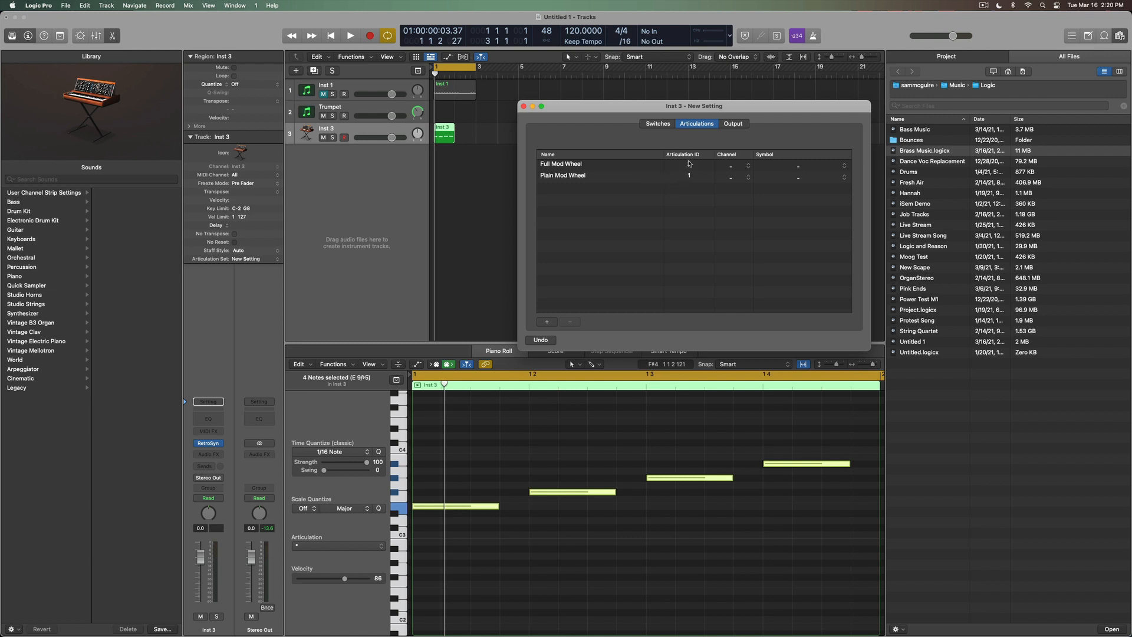
pyautogui.moveTo(689, 163); pyautogui.dragTo(689, 147)
pyautogui.click(734, 123)
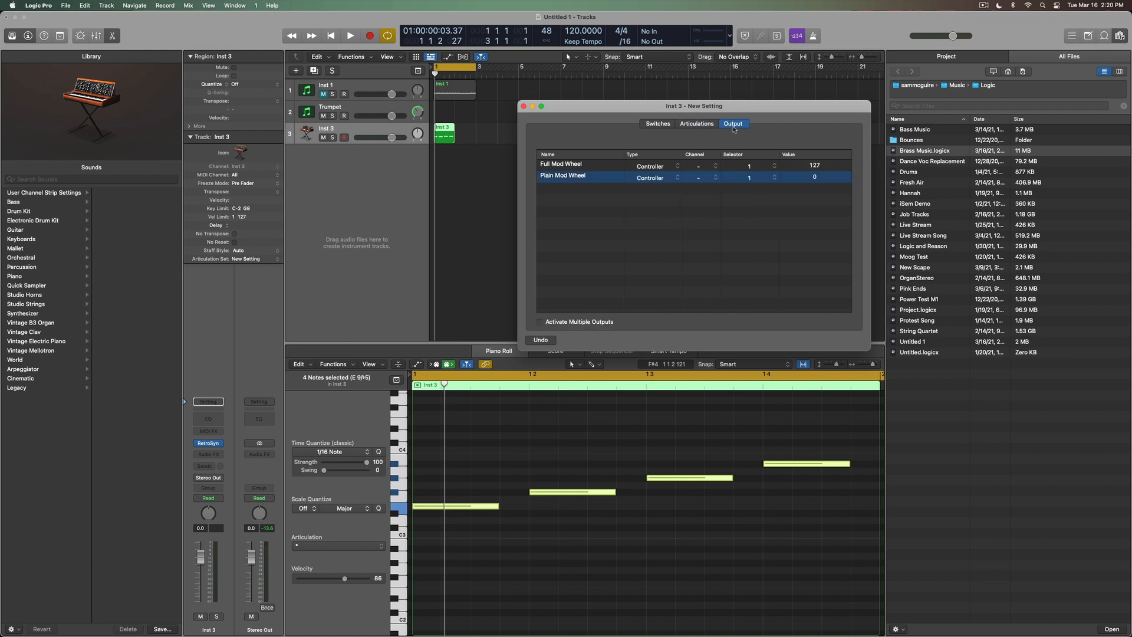
pyautogui.click(663, 169)
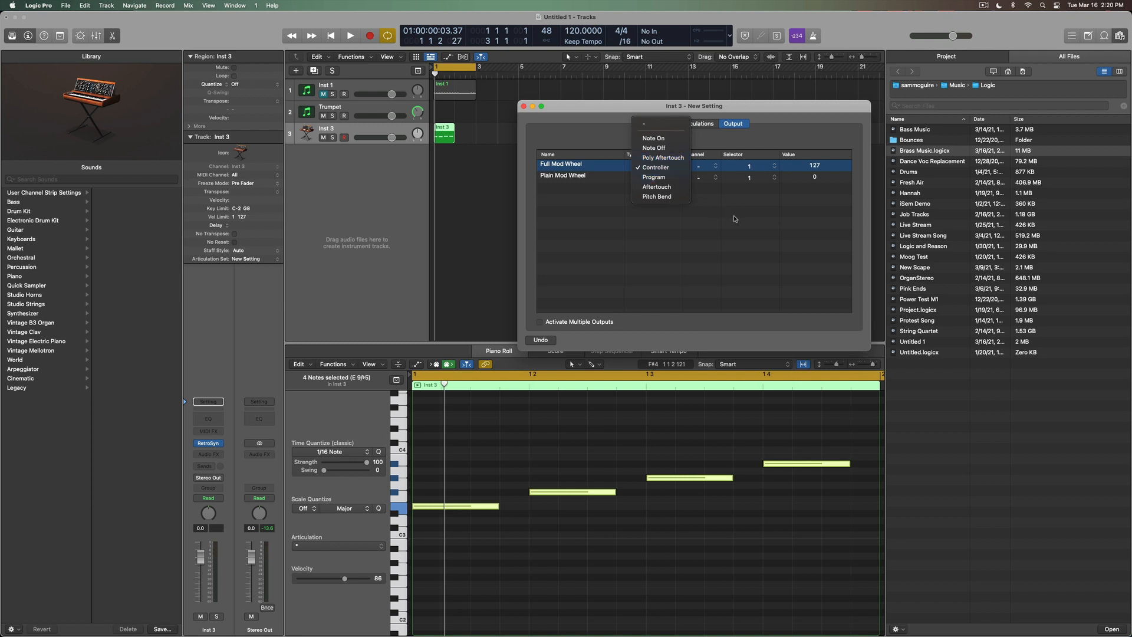
pyautogui.click(729, 193)
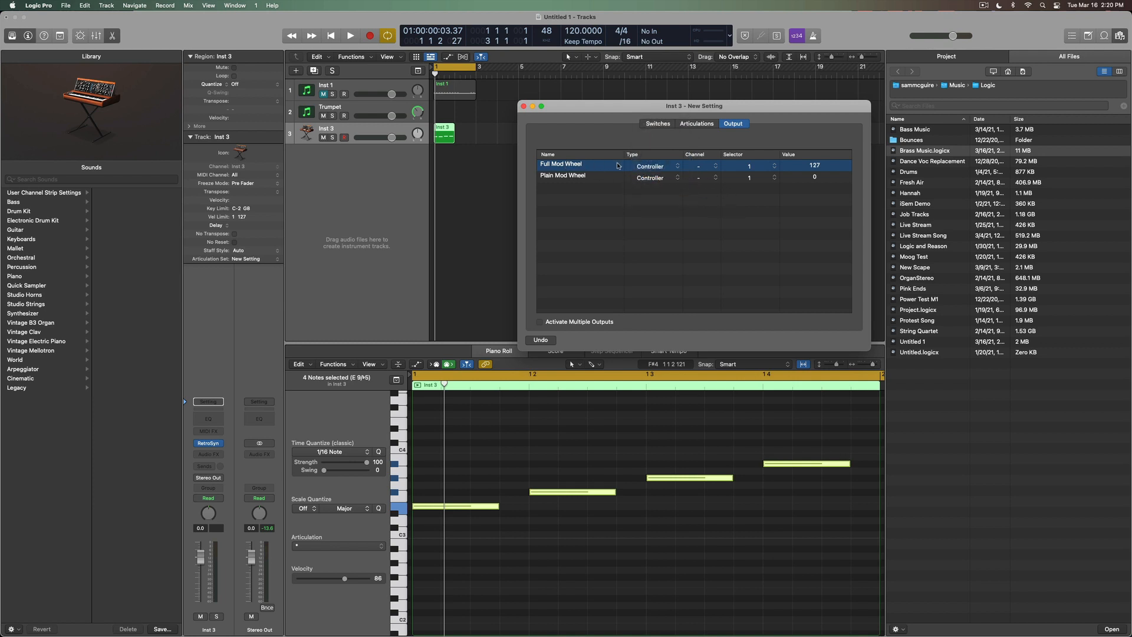
pyautogui.click(752, 171)
pyautogui.click(524, 106)
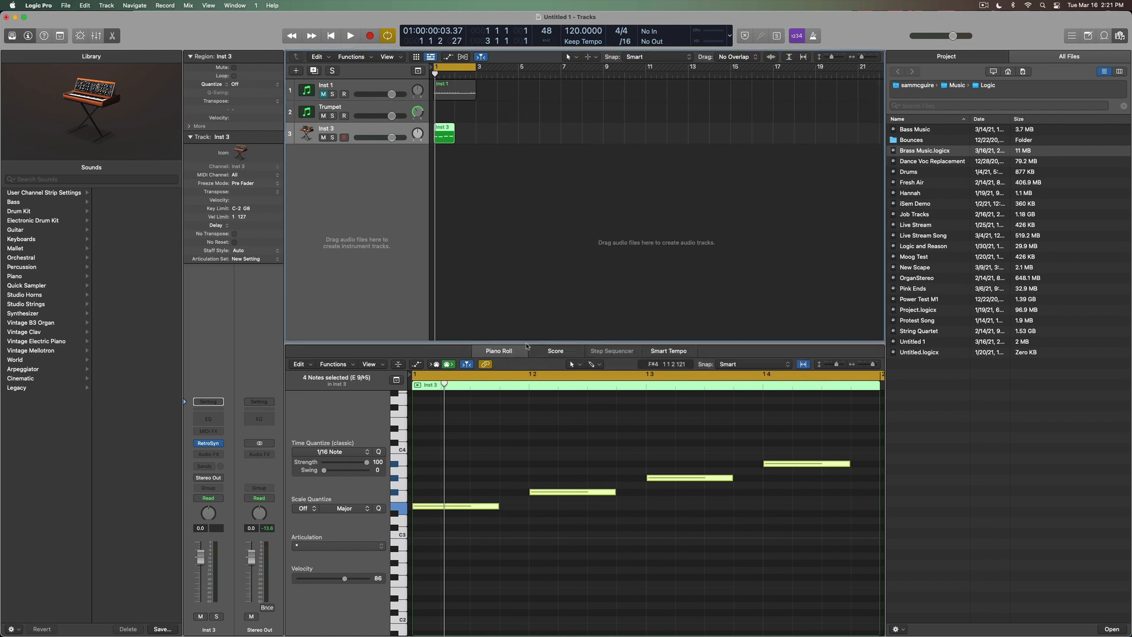
# Set the articulation of the first note (E3) in Inst 3 to Plain Mod Wheel and select the second note.
pyautogui.click(470, 508)
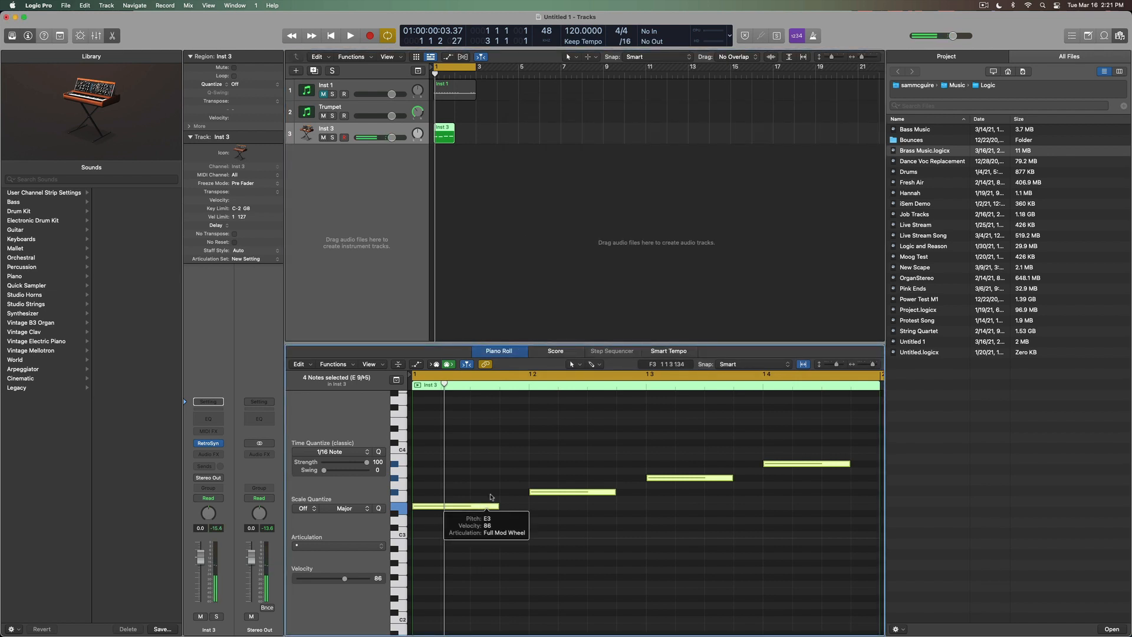
pyautogui.click(494, 480)
pyautogui.moveTo(438, 427); pyautogui.dragTo(866, 551)
pyautogui.click(475, 440)
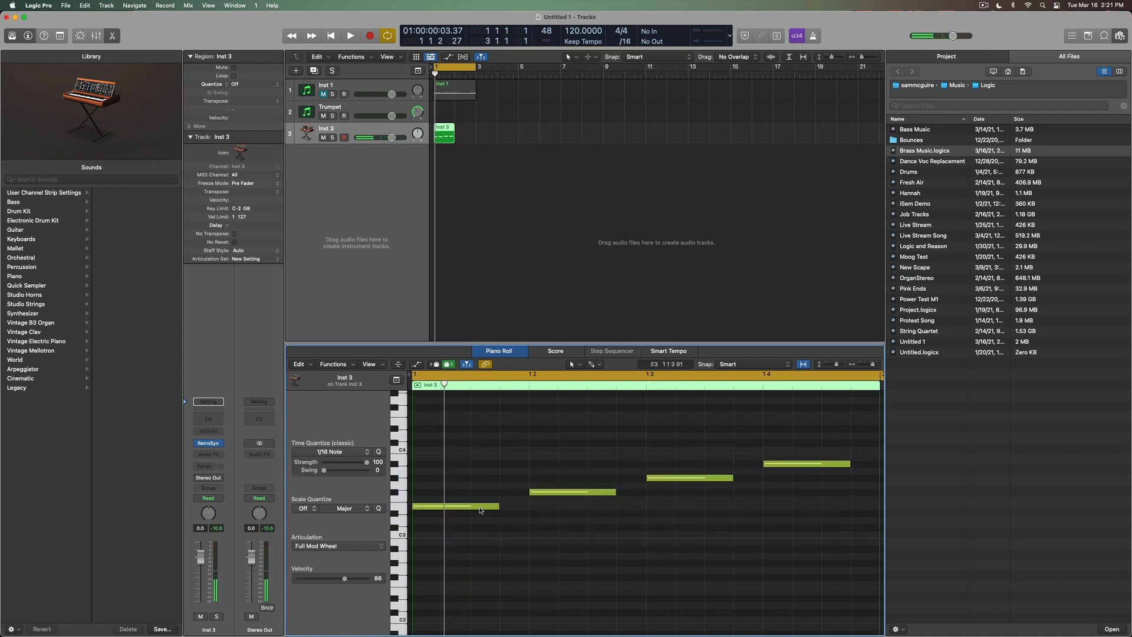
pyautogui.click(480, 506)
pyautogui.click(317, 547)
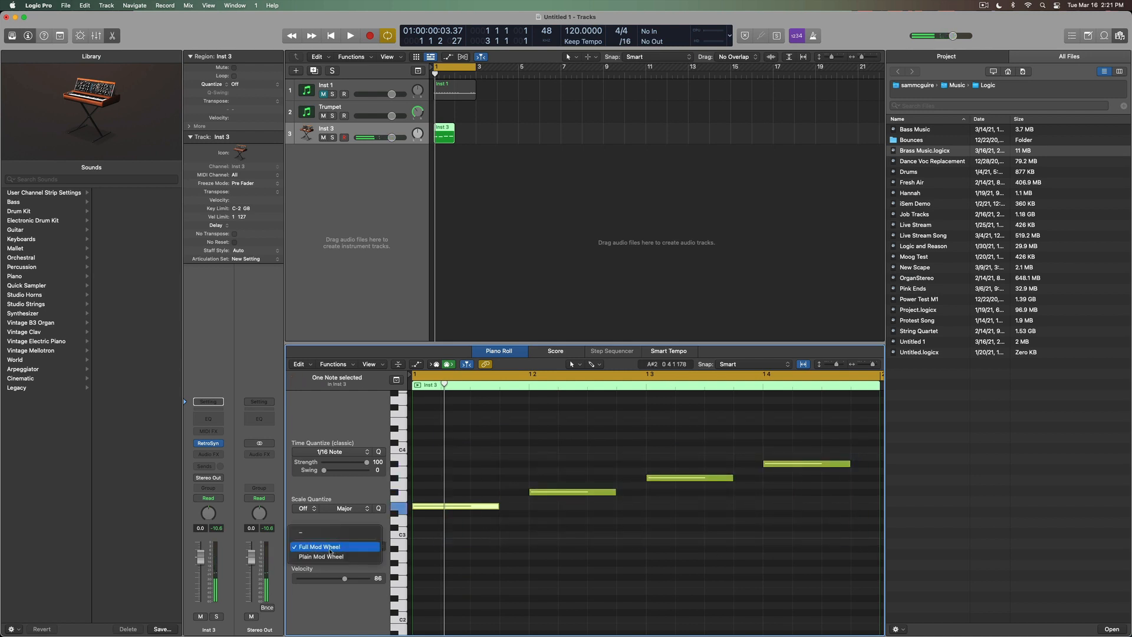
pyautogui.click(321, 557)
pyautogui.click(572, 492)
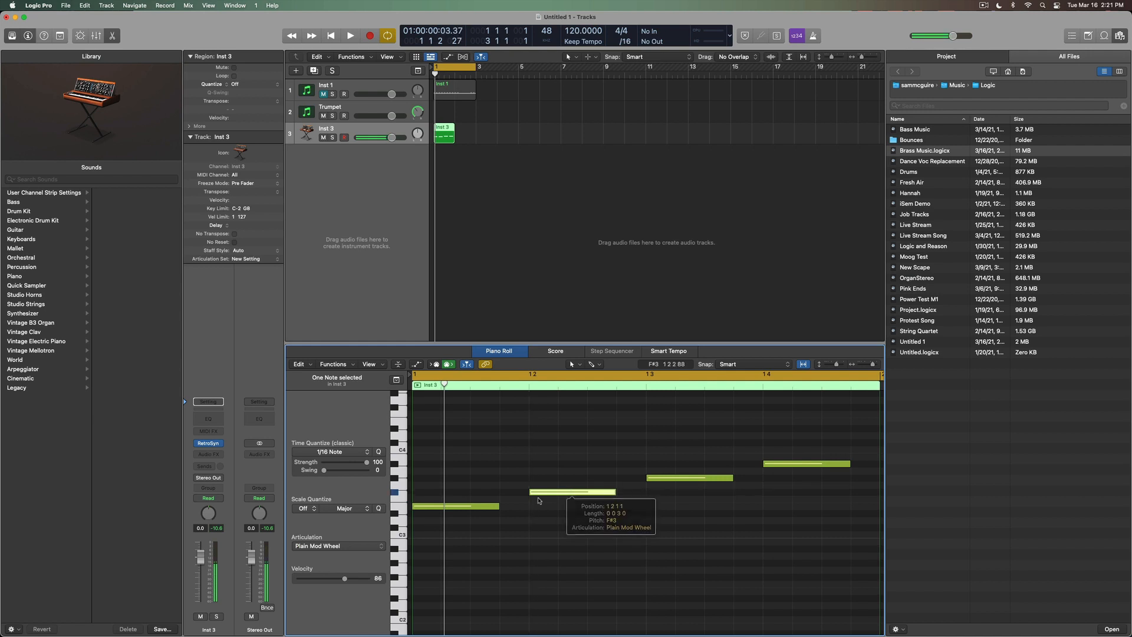
# Check the articulation choice for the second note (F#3) in Inst 3 and play back the region.
pyautogui.click(352, 547)
pyautogui.click(351, 547)
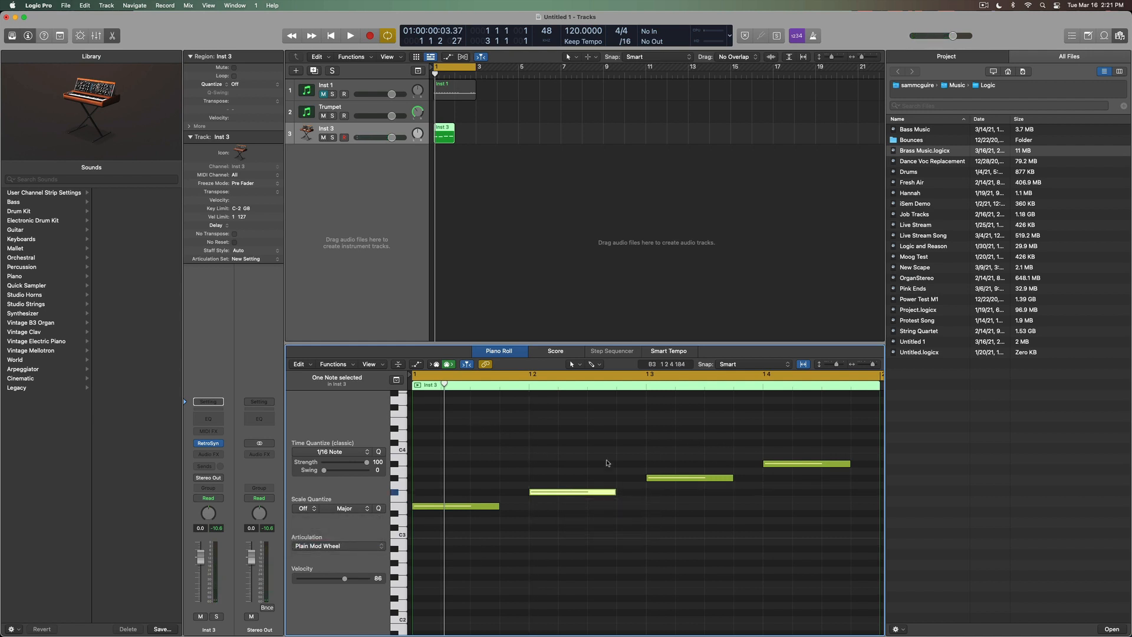
pyautogui.press('space')
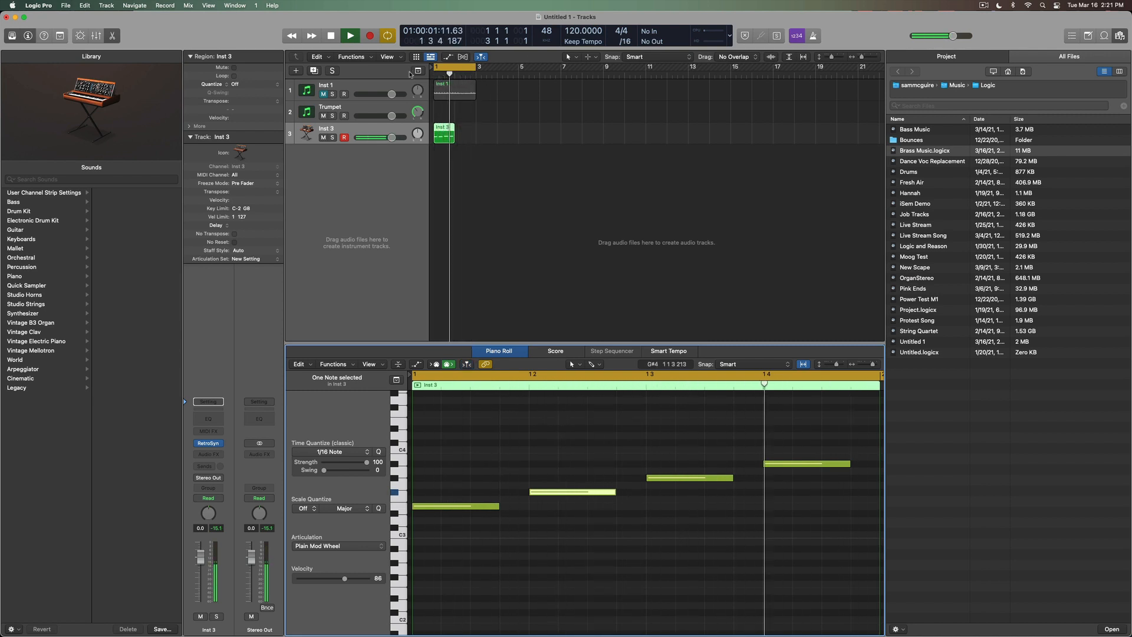
pyautogui.press('space')
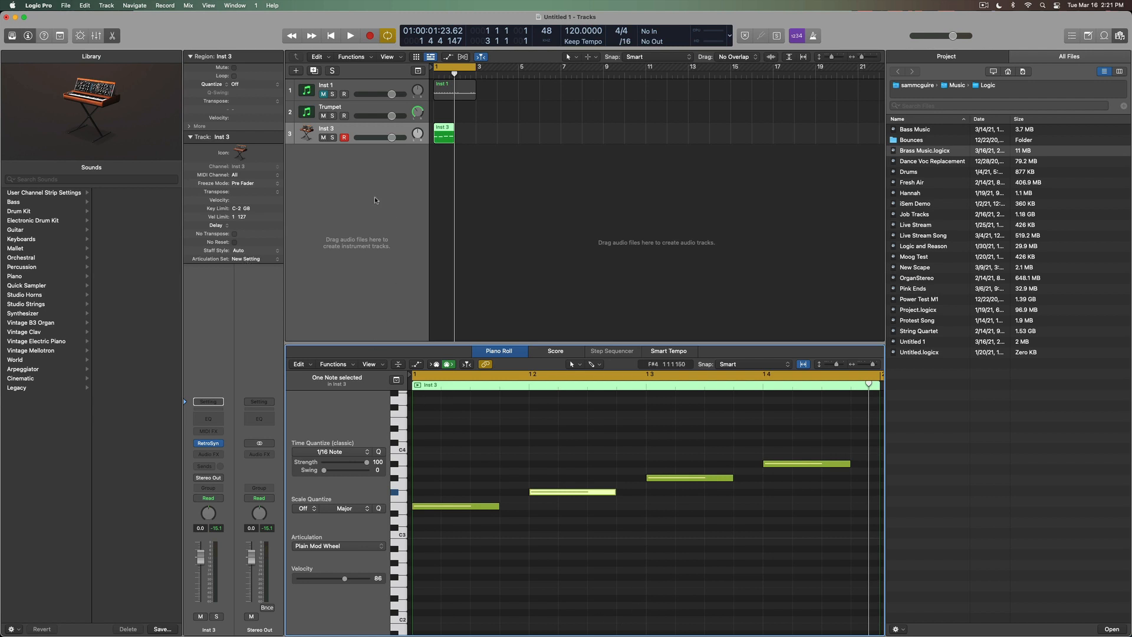
# Save Inst 3's articulation set as "Retro Synth Mod Wheel" in the Articulation Settings folder.
pyautogui.click(267, 262)
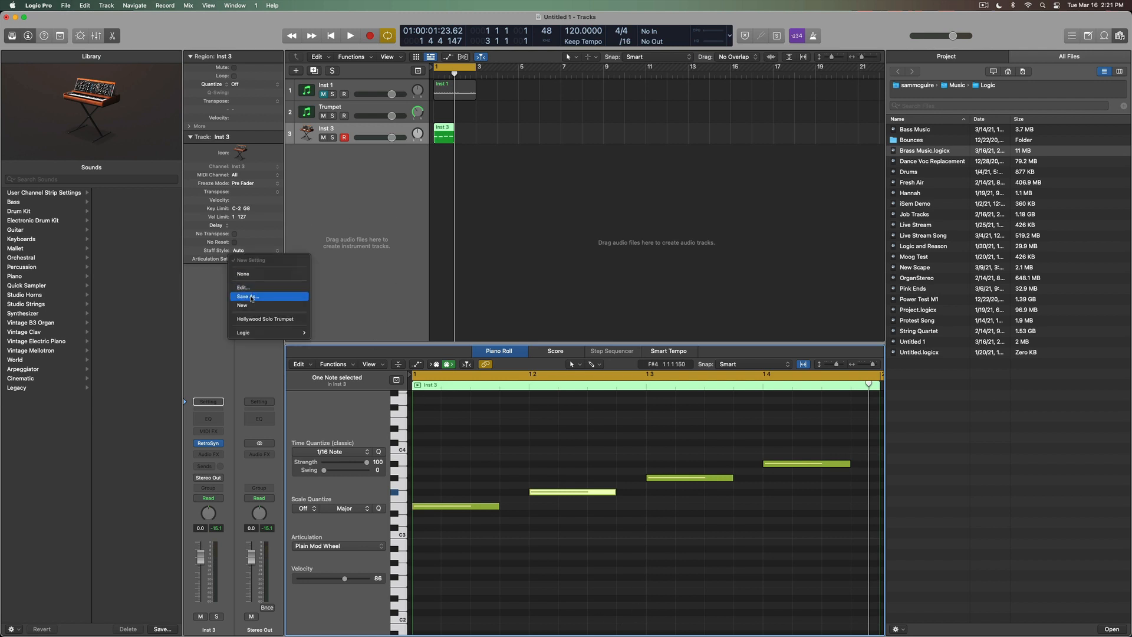
pyautogui.click(274, 298)
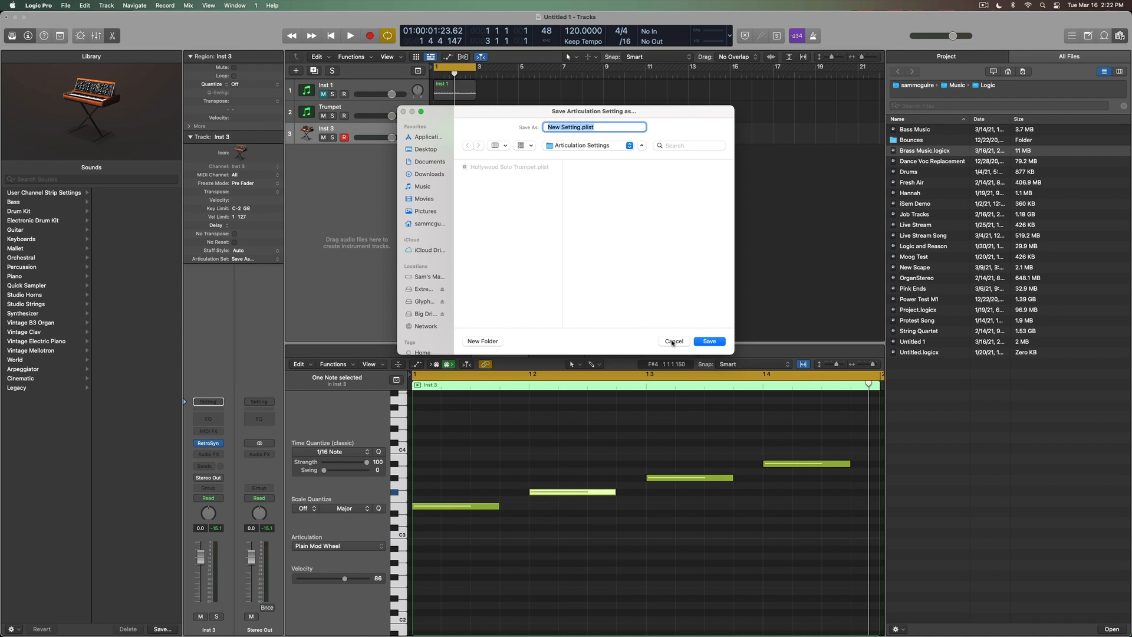
pyautogui.click(573, 145)
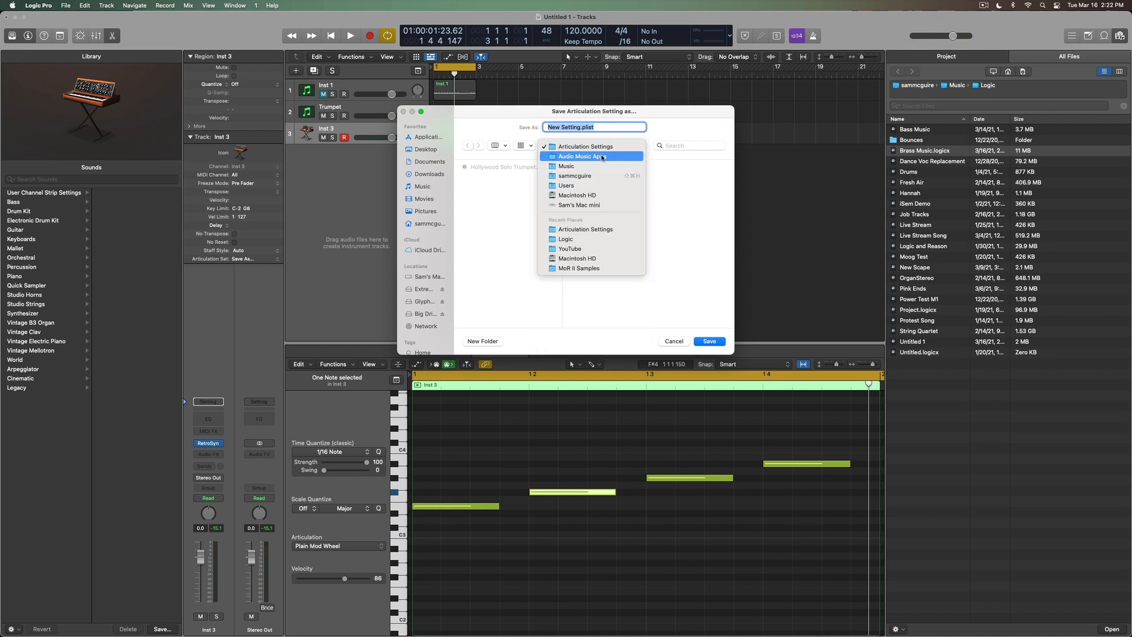
pyautogui.click(672, 129)
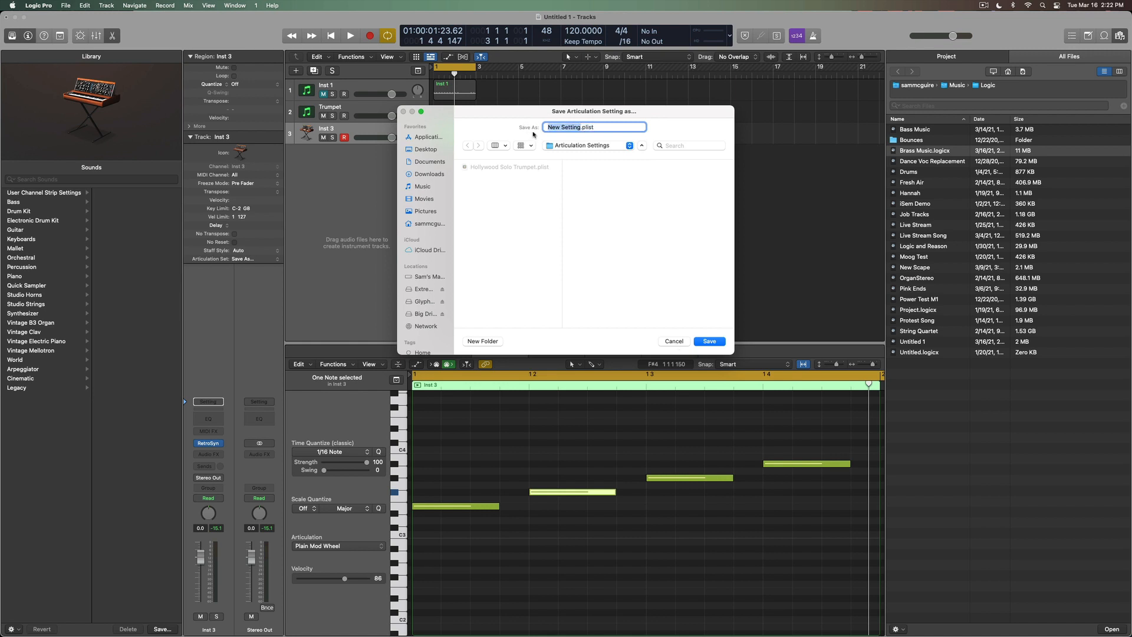
pyautogui.write('Retro Sythn')
pyautogui.press('BackSpace')
pyautogui.press('BackSpace')
pyautogui.press('BackSpace')
pyautogui.write('nth Mod Wheel')
pyautogui.press('BackSpace')
pyautogui.click(706, 342)
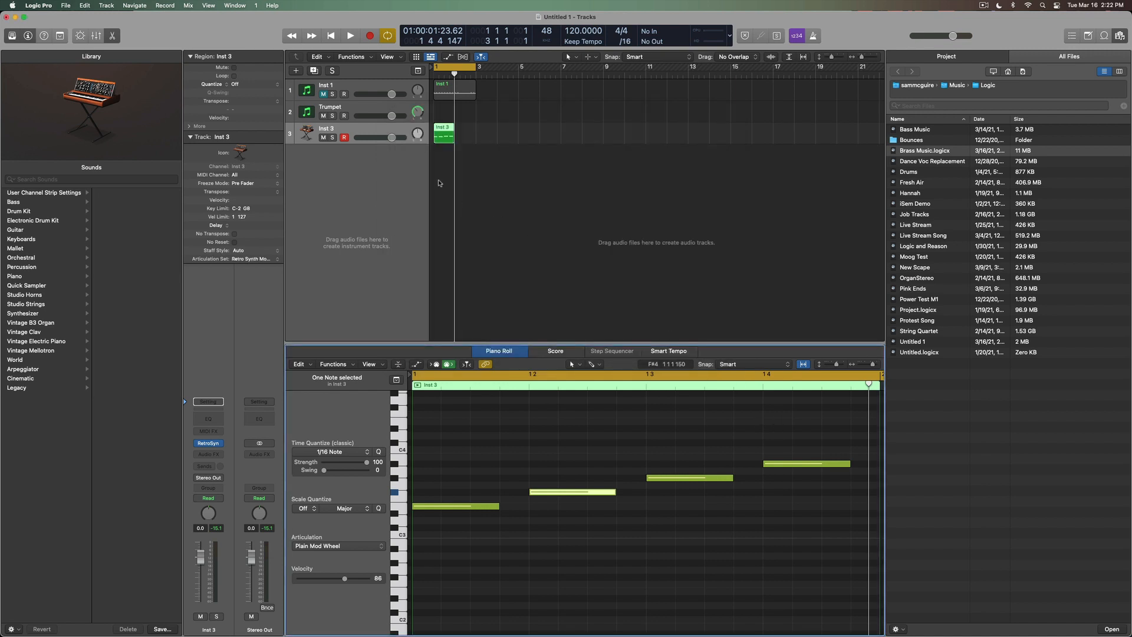